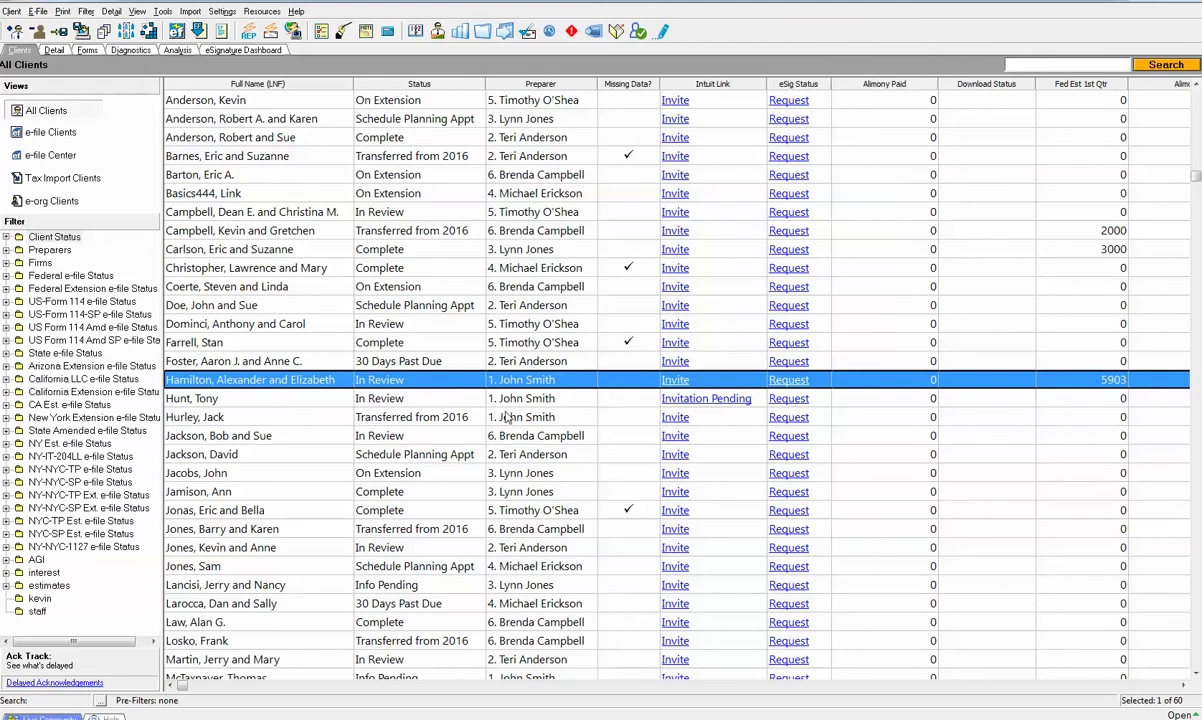
Open the selected client's tax return and view its print options without printing
key("Return")
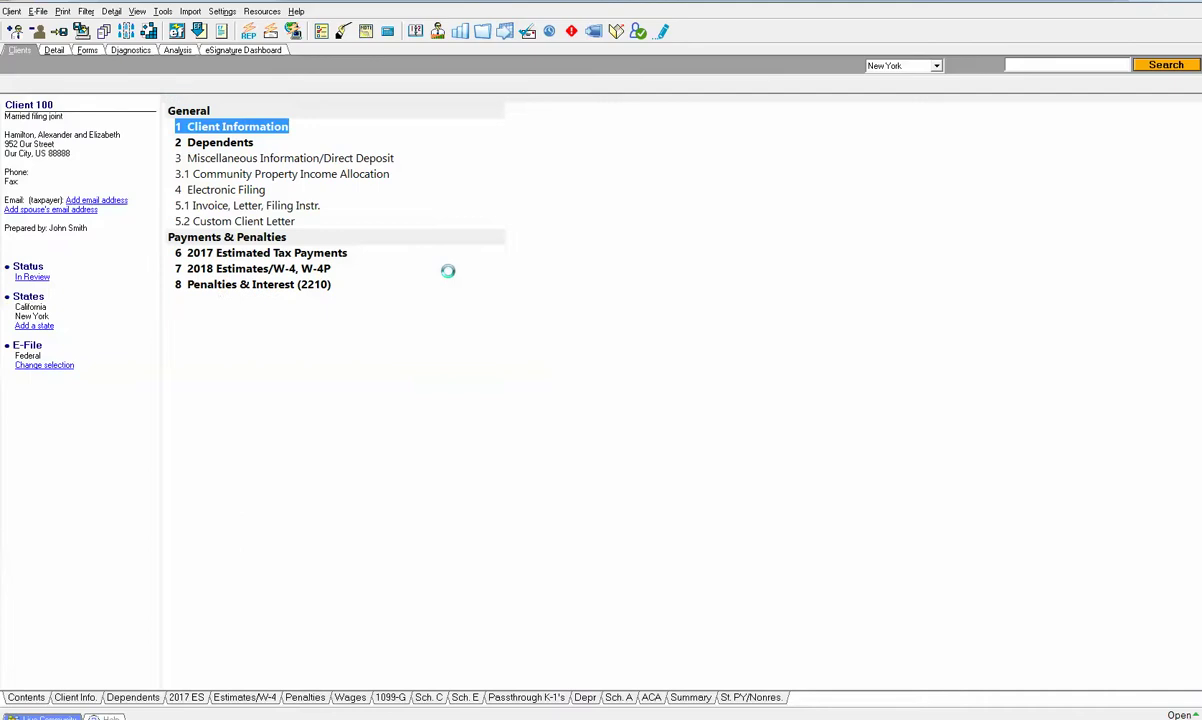
key("ctrl+p")
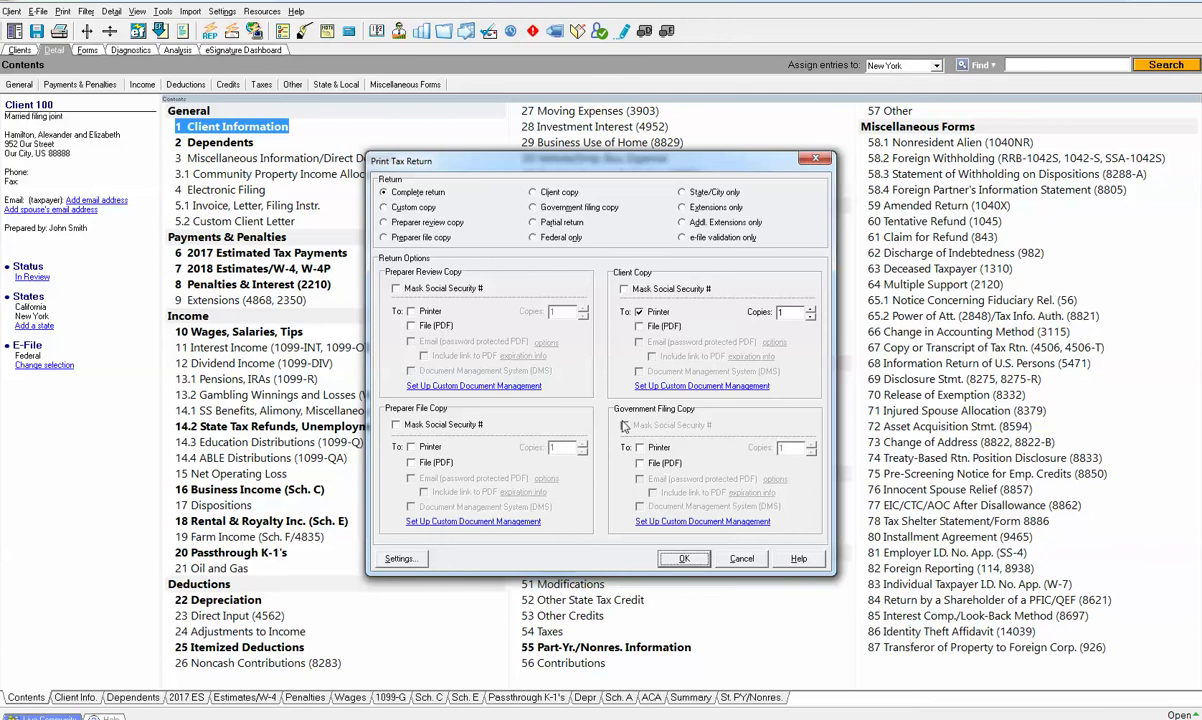
left_click(741, 558)
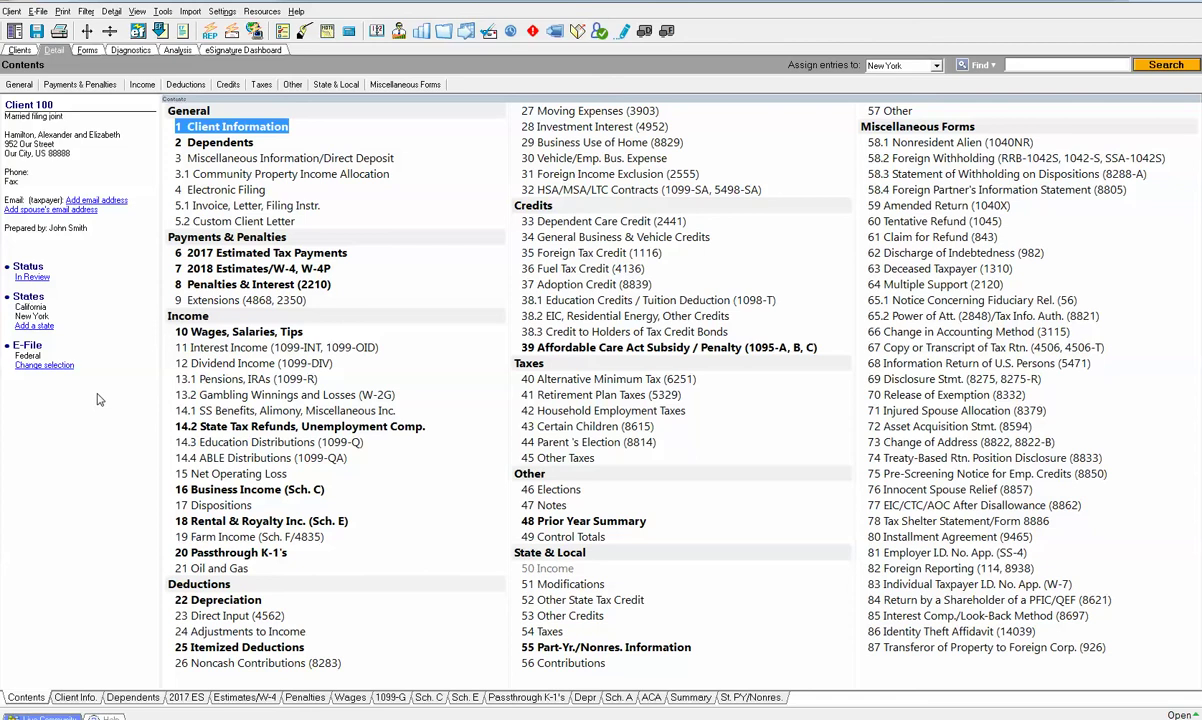
Examine the Wages, Salaries, Tips input for Hamilton on Broadway down to the W-2 verification code, and return to the contents list
left_click(215, 332)
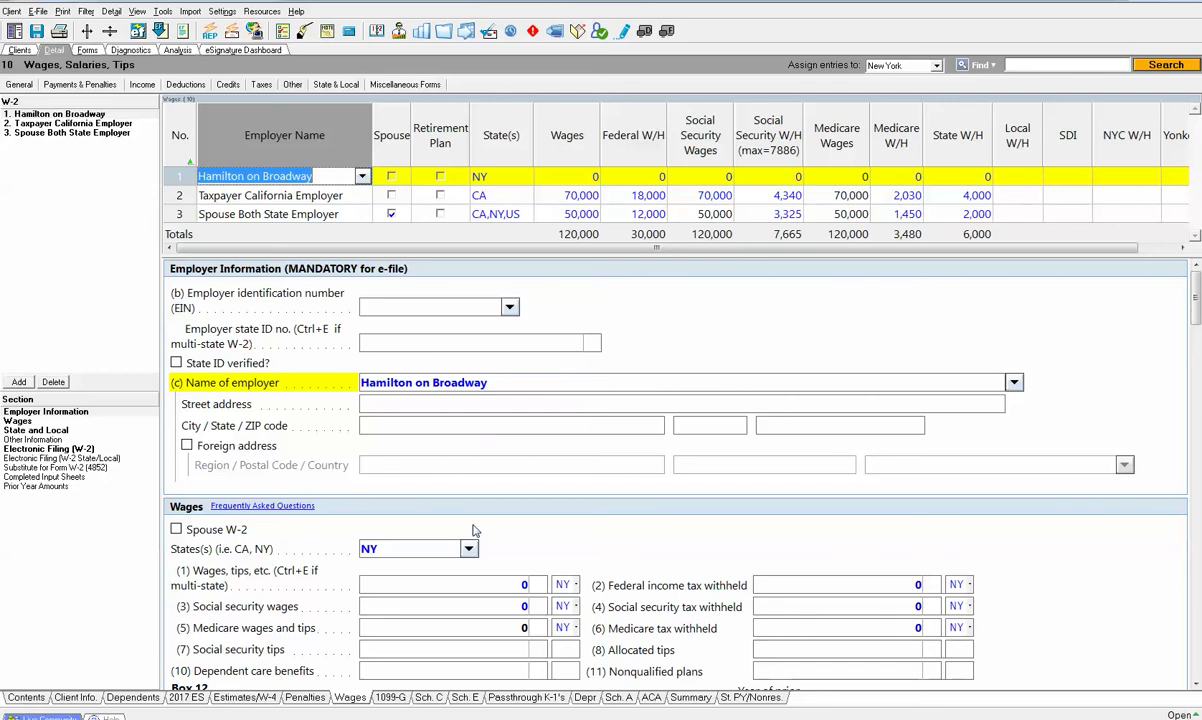
left_click(396, 582)
scroll(511, 505, "down", 10)
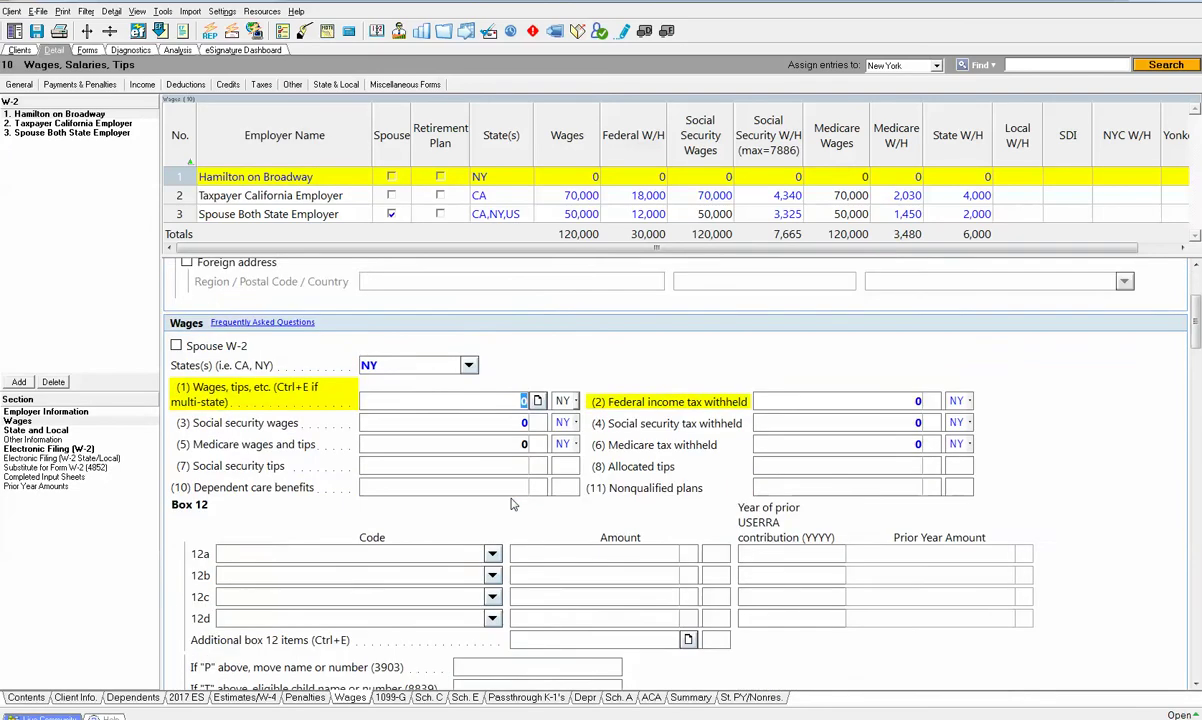
scroll(511, 505, "down", 10)
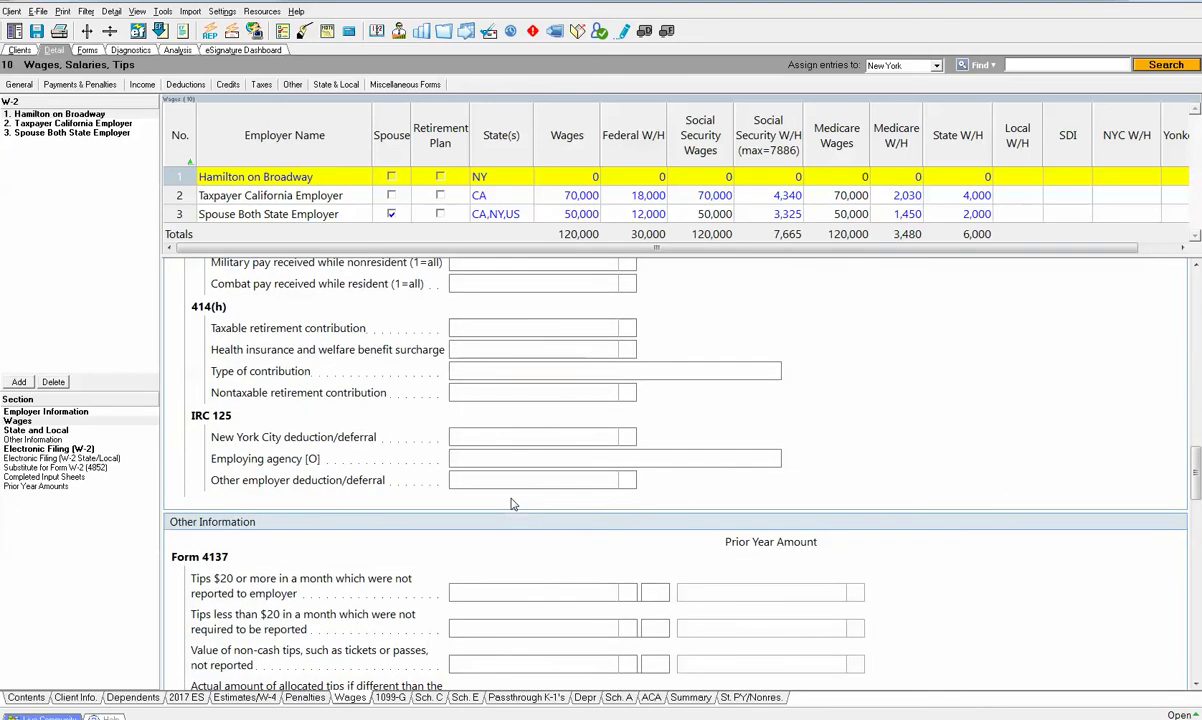
scroll(511, 505, "down", 8)
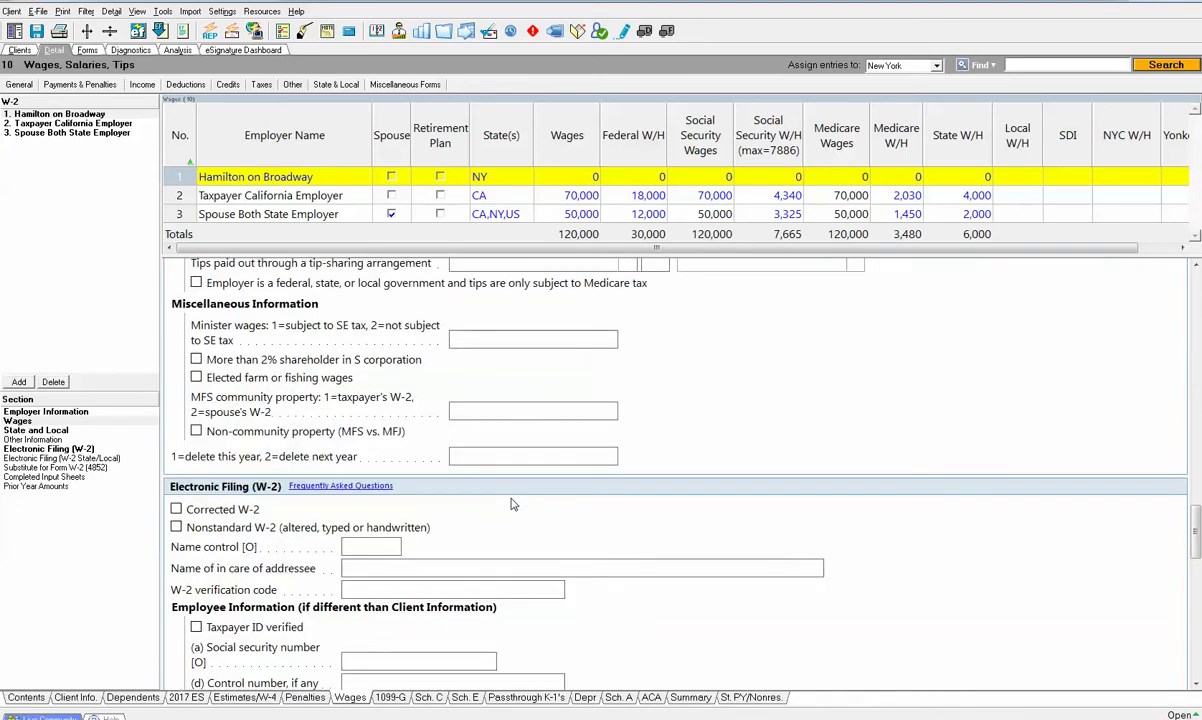
left_click(430, 498)
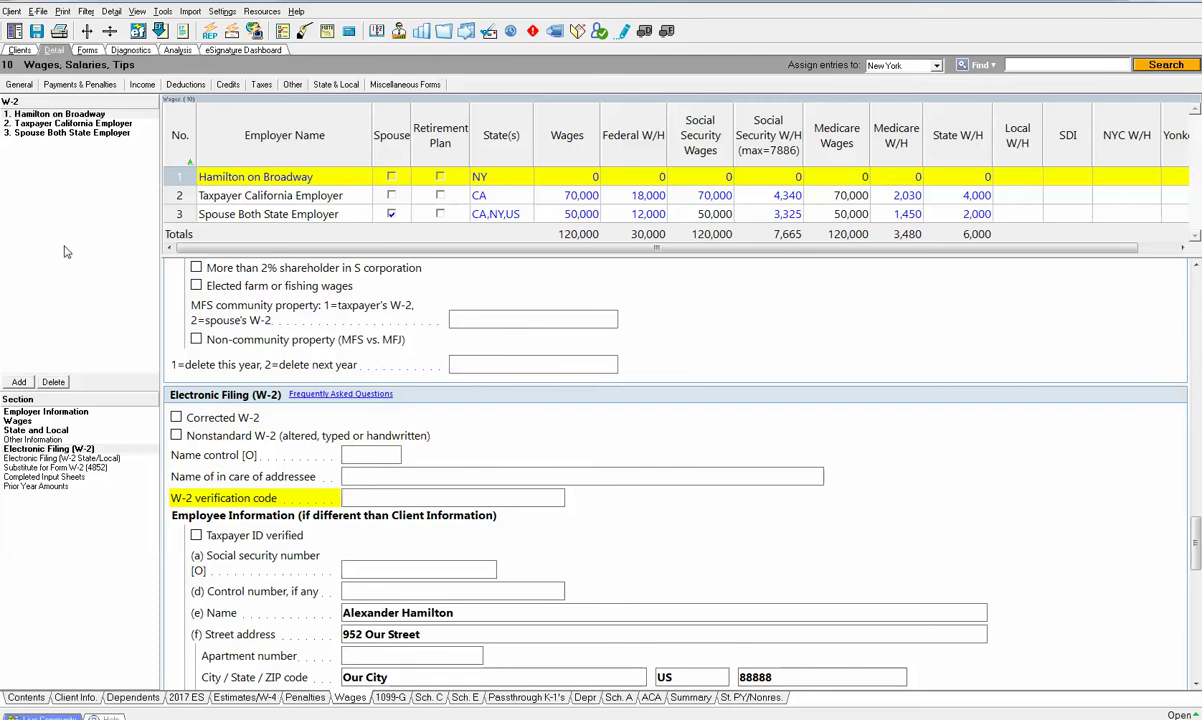
left_click(30, 695)
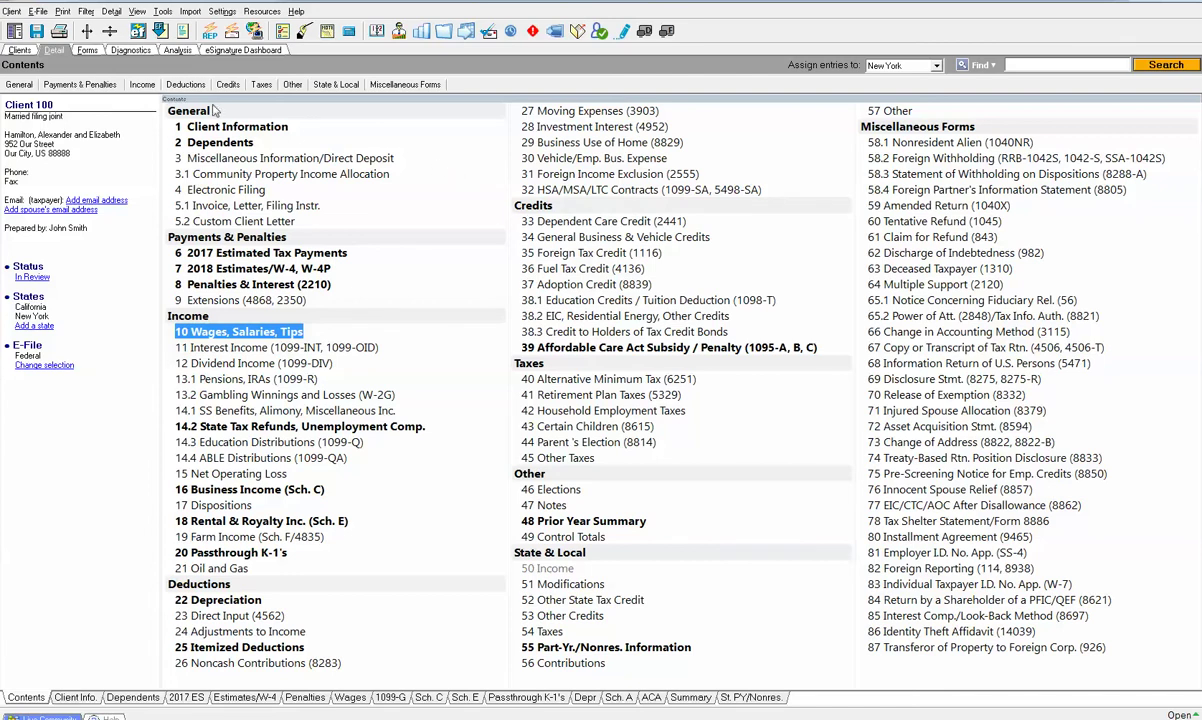
Reopen the highlighted client from the client list and review the federal Tax Reform Impact Summary through page 2
left_click(28, 47)
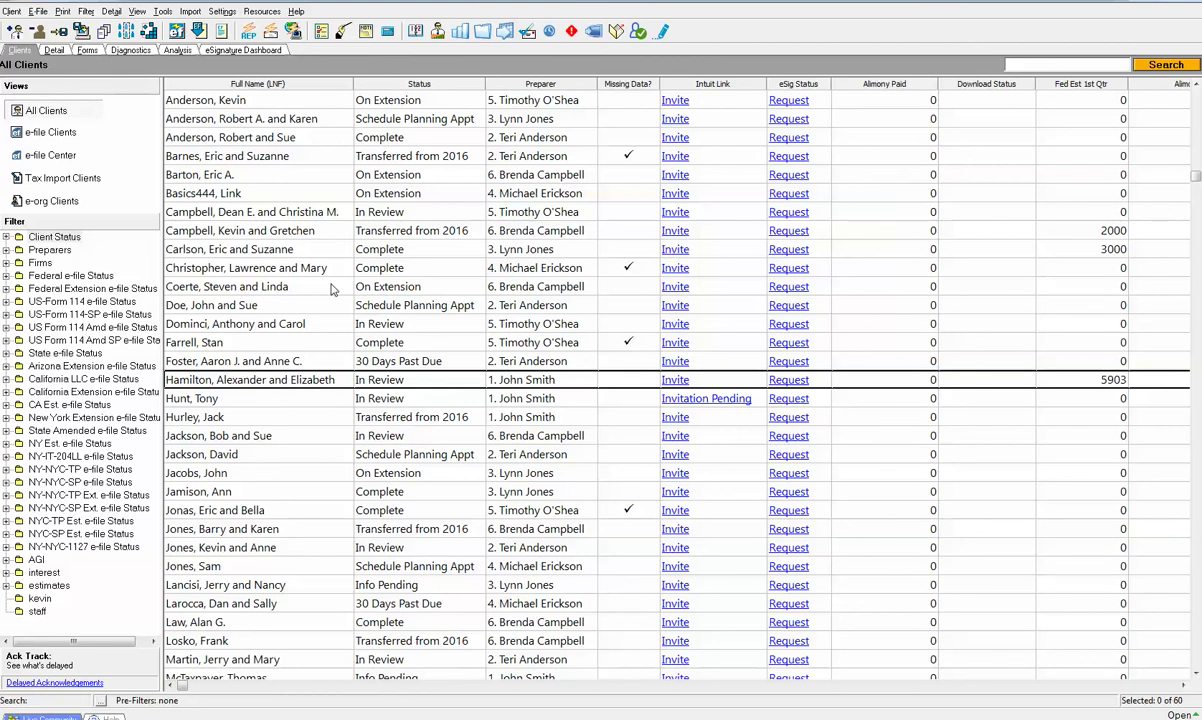
double_click(321, 382)
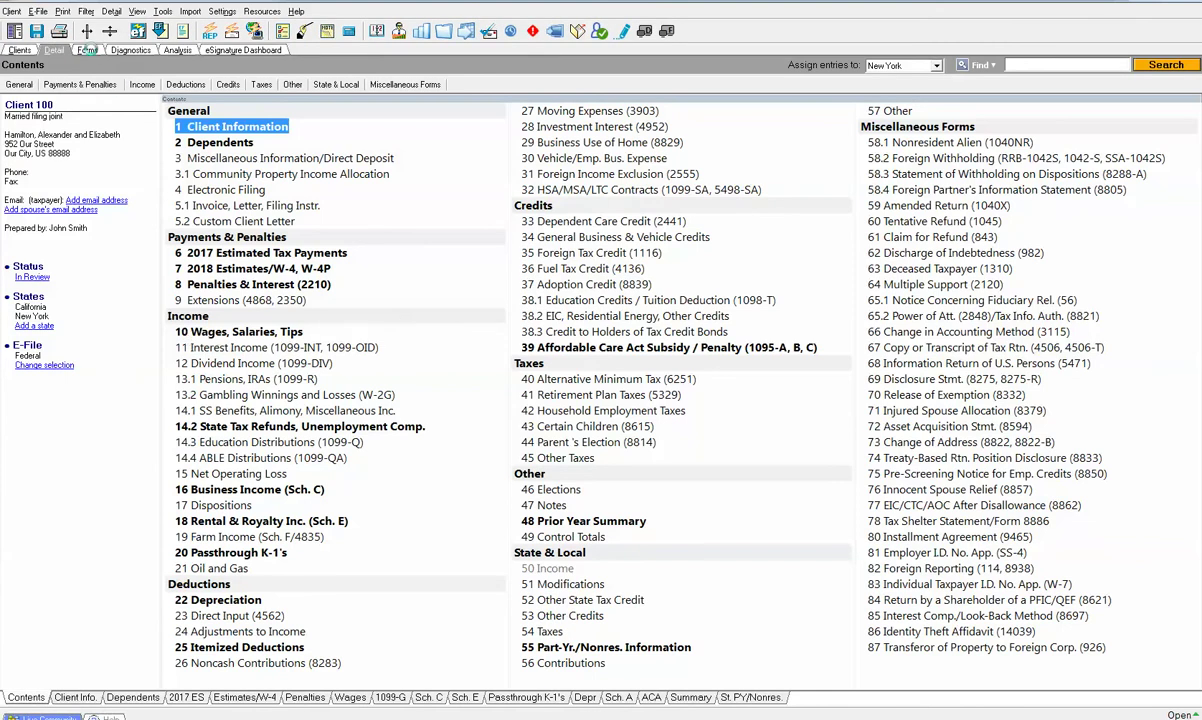
left_click(86, 48)
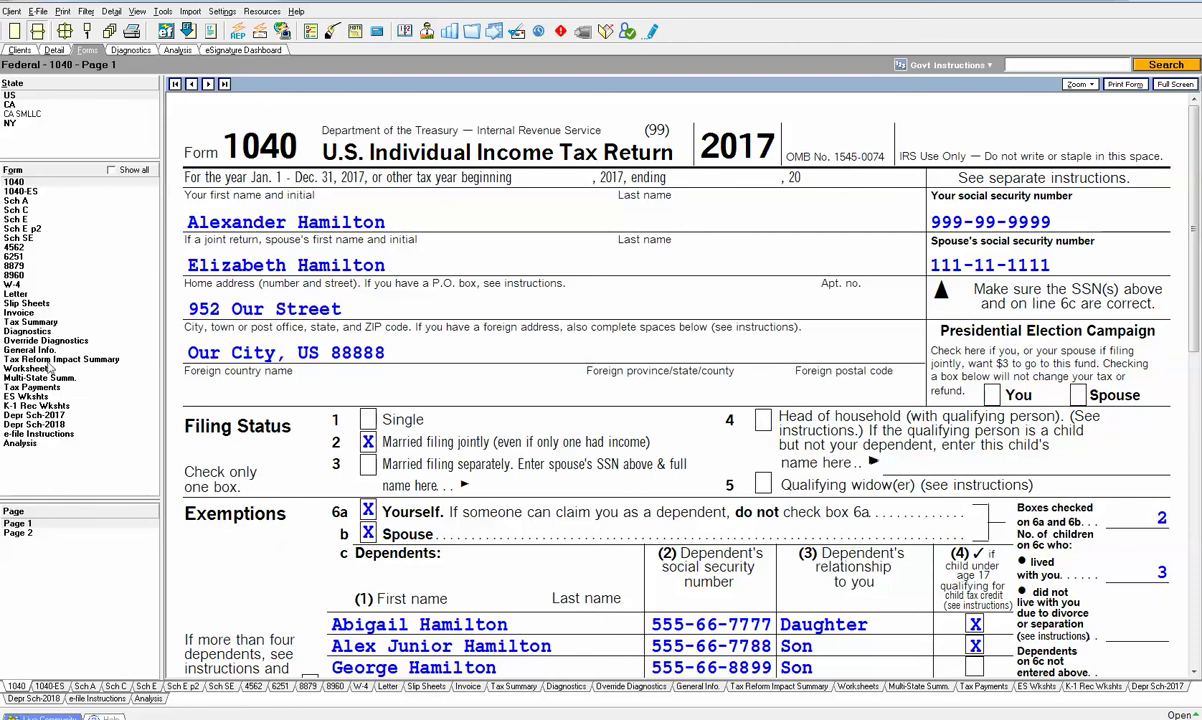
left_click(80, 360)
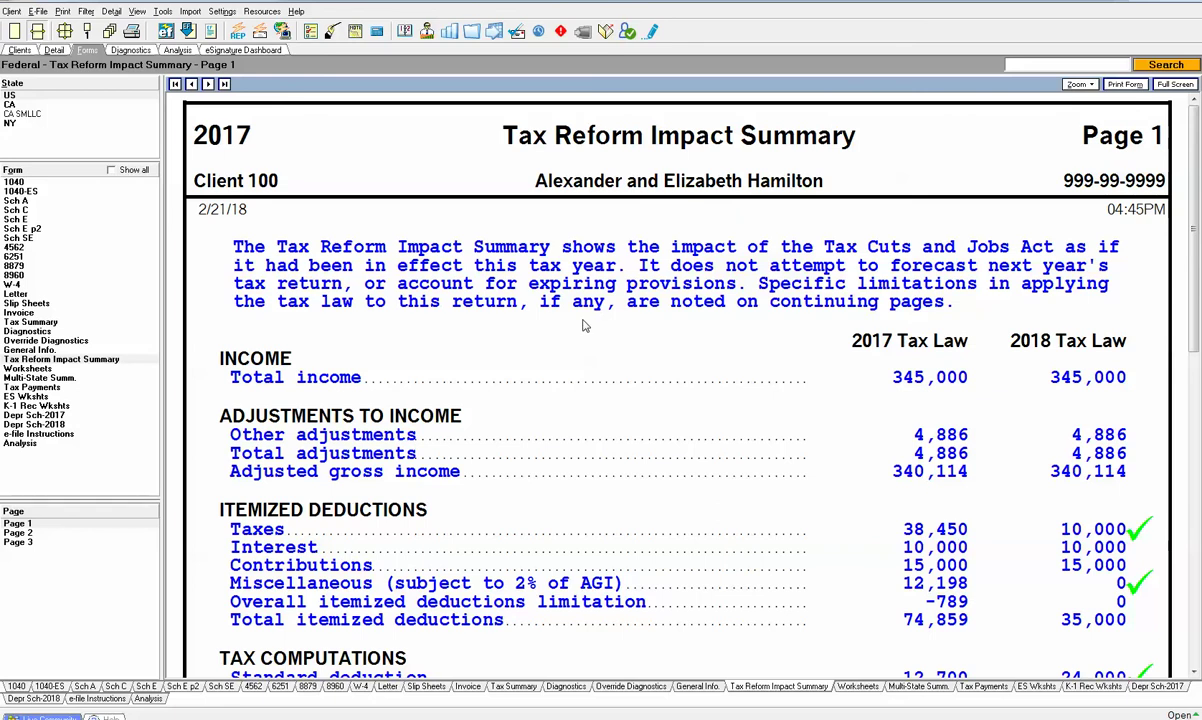
scroll(590, 325, "down", 4)
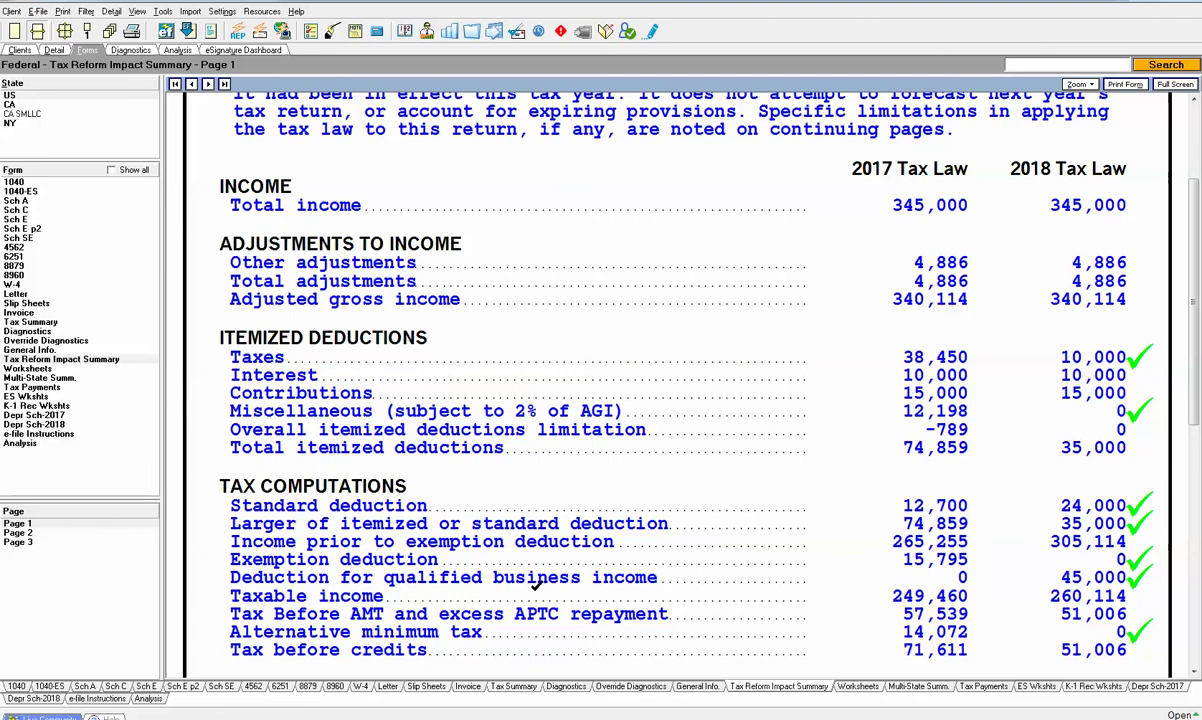
left_click(1194, 674)
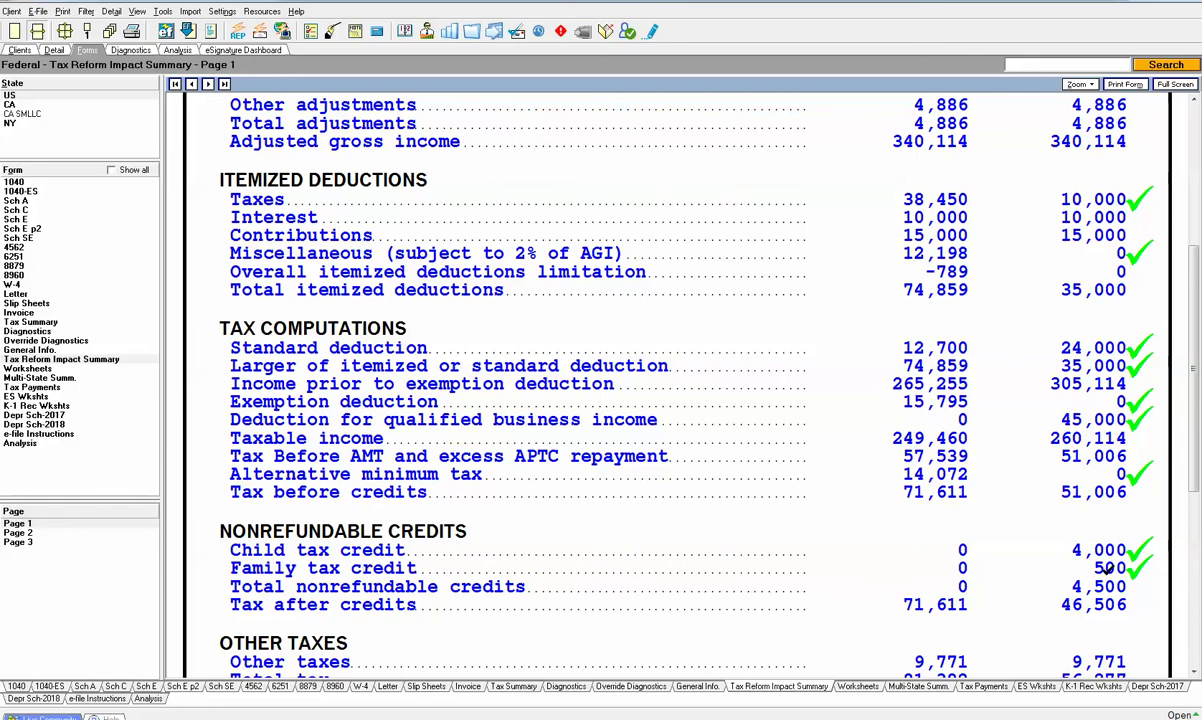
scroll(845, 546, "down", 3)
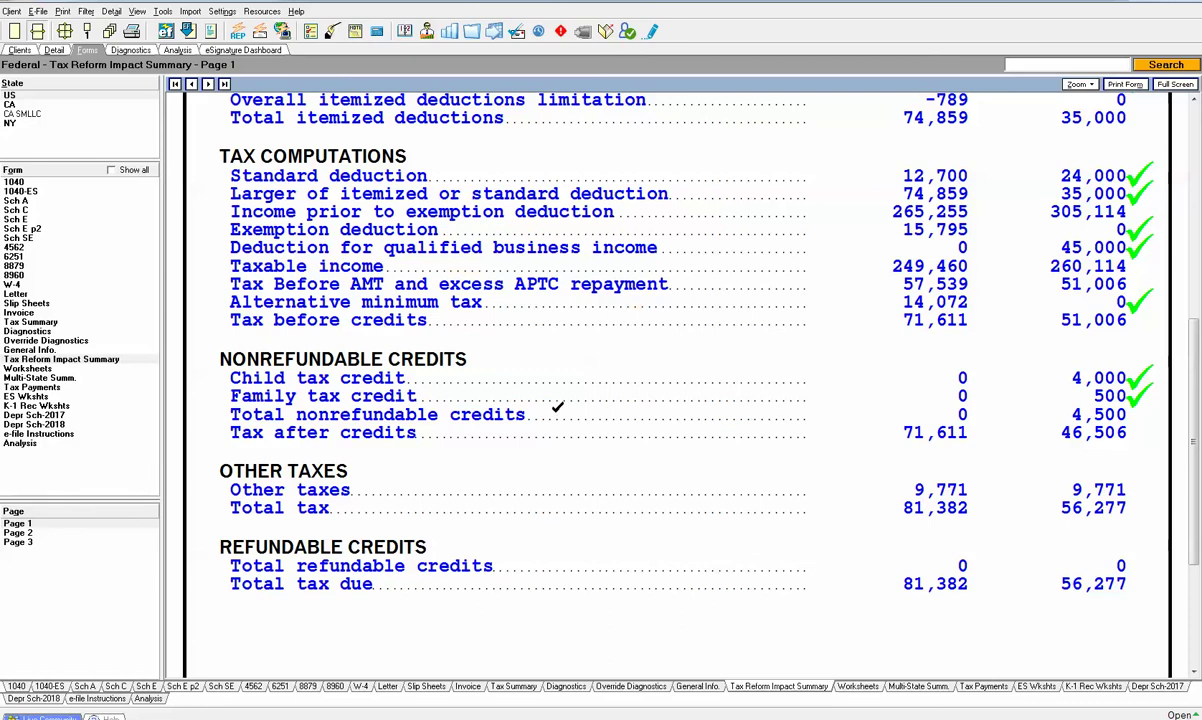
scroll(556, 412, "down", 5)
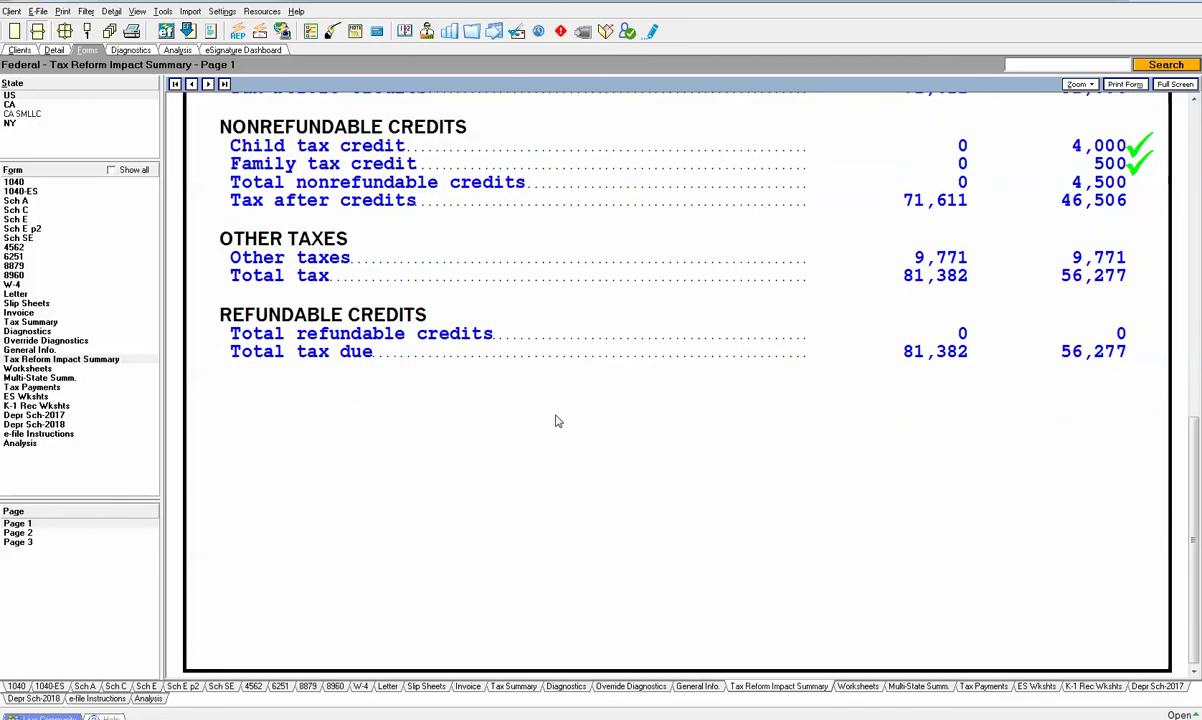
scroll(556, 420, "down", 3)
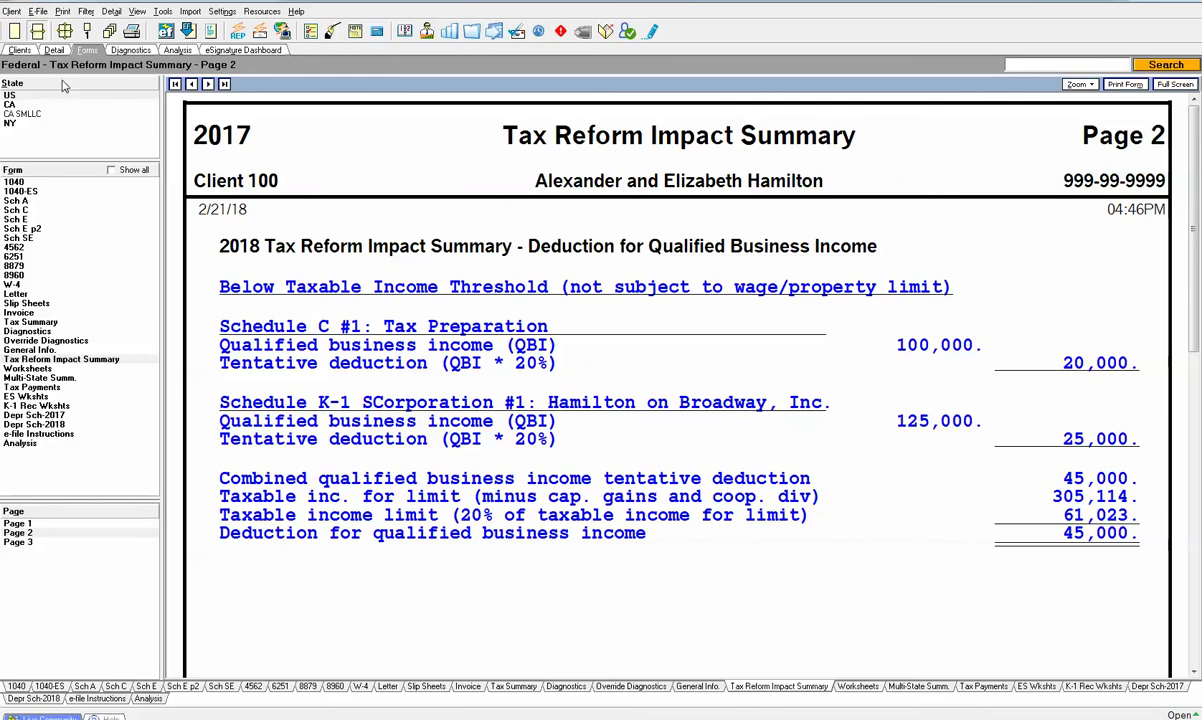
Check the Deduction for Qualified Business Income inputs of the Schedule C business, and return to the Tax Reform Impact Summary
left_click(54, 50)
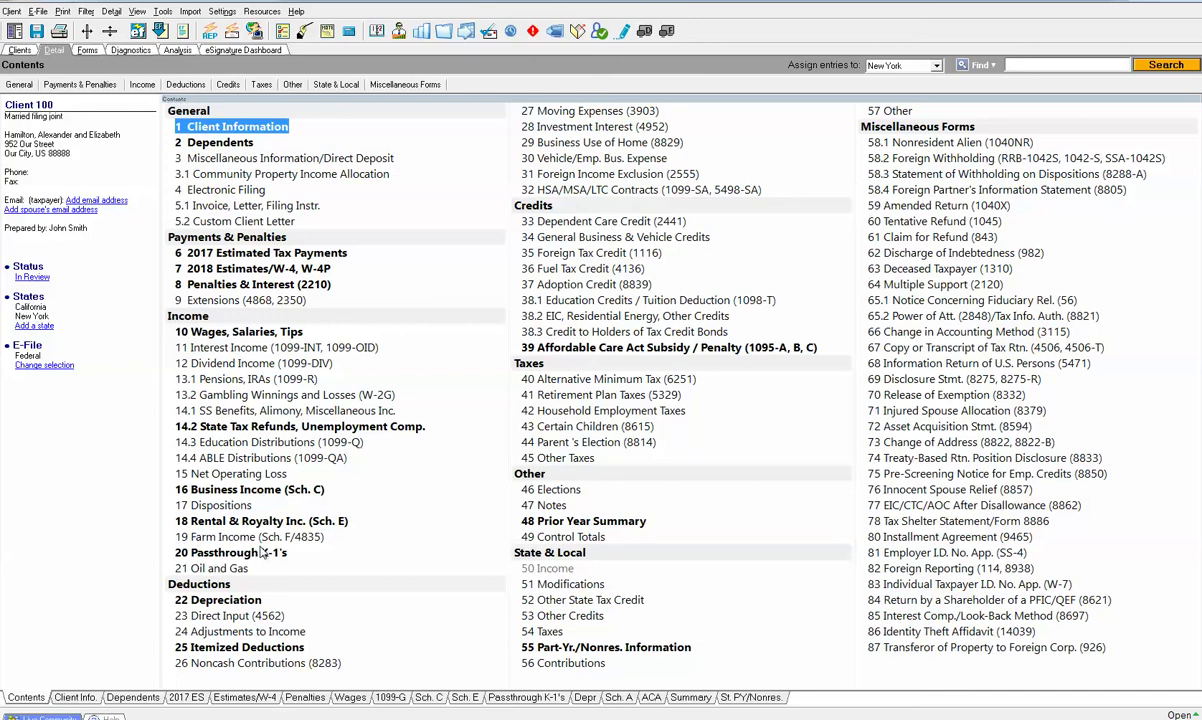
double_click(266, 491)
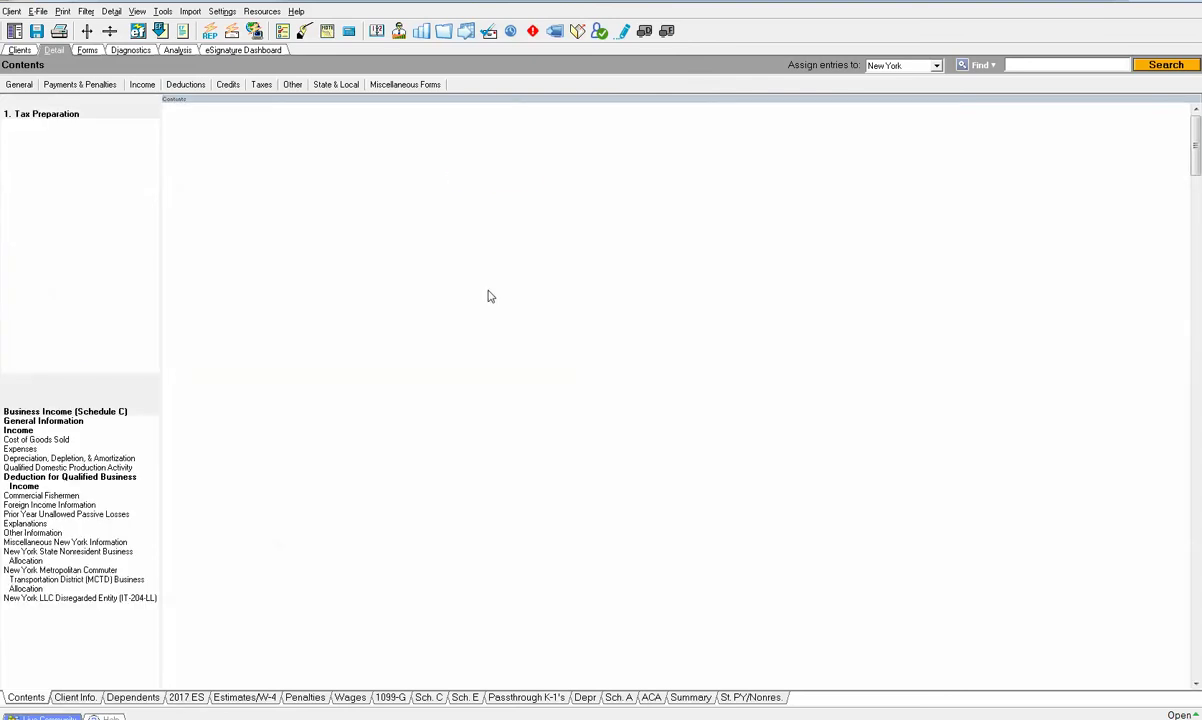
left_click(40, 476)
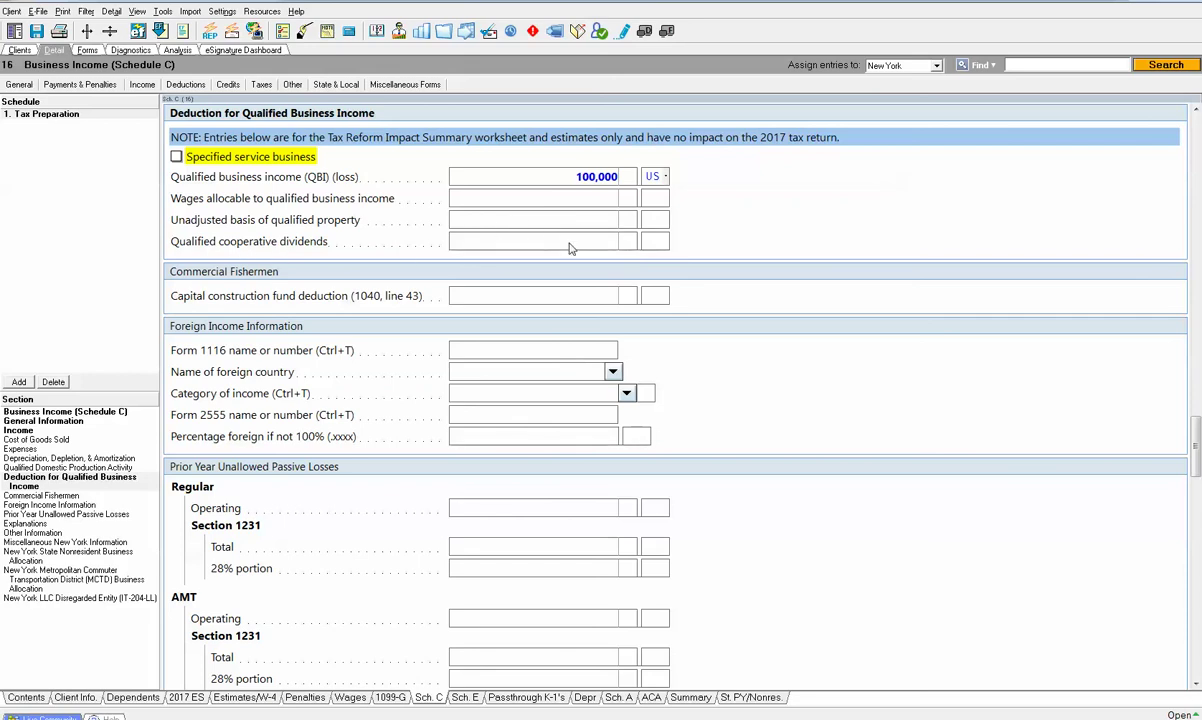
left_click(88, 50)
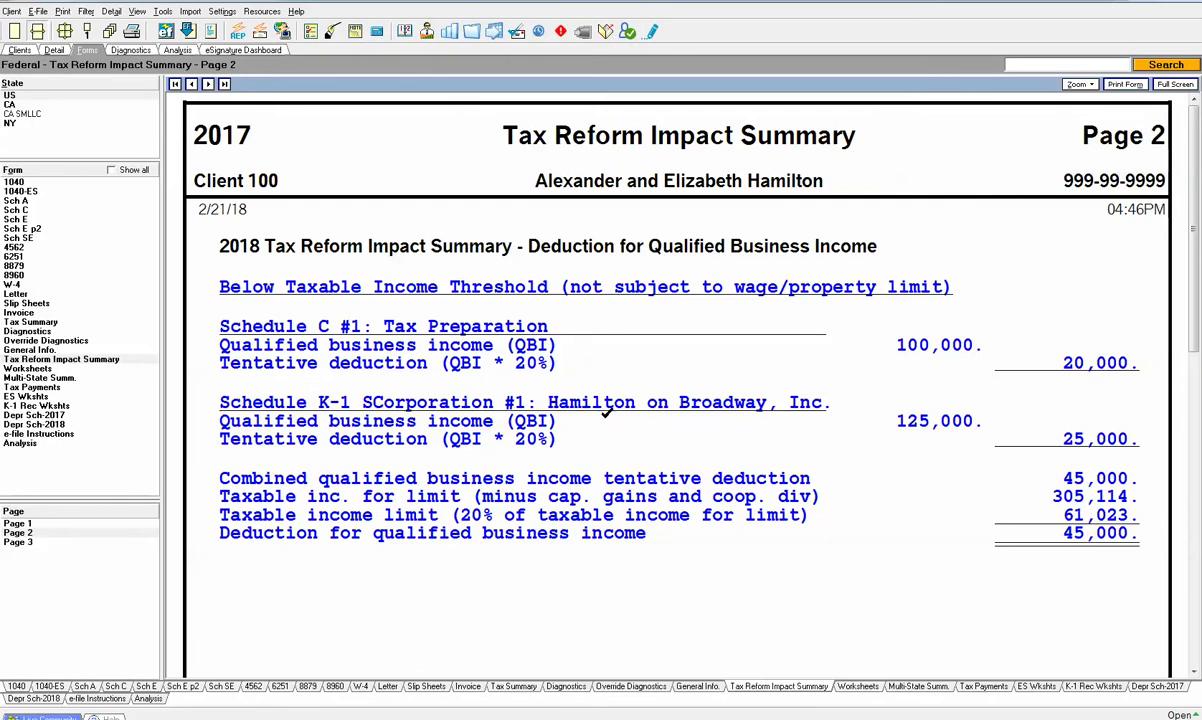
Return to the client list and look over the Setup section of the individual user options
left_click(21, 50)
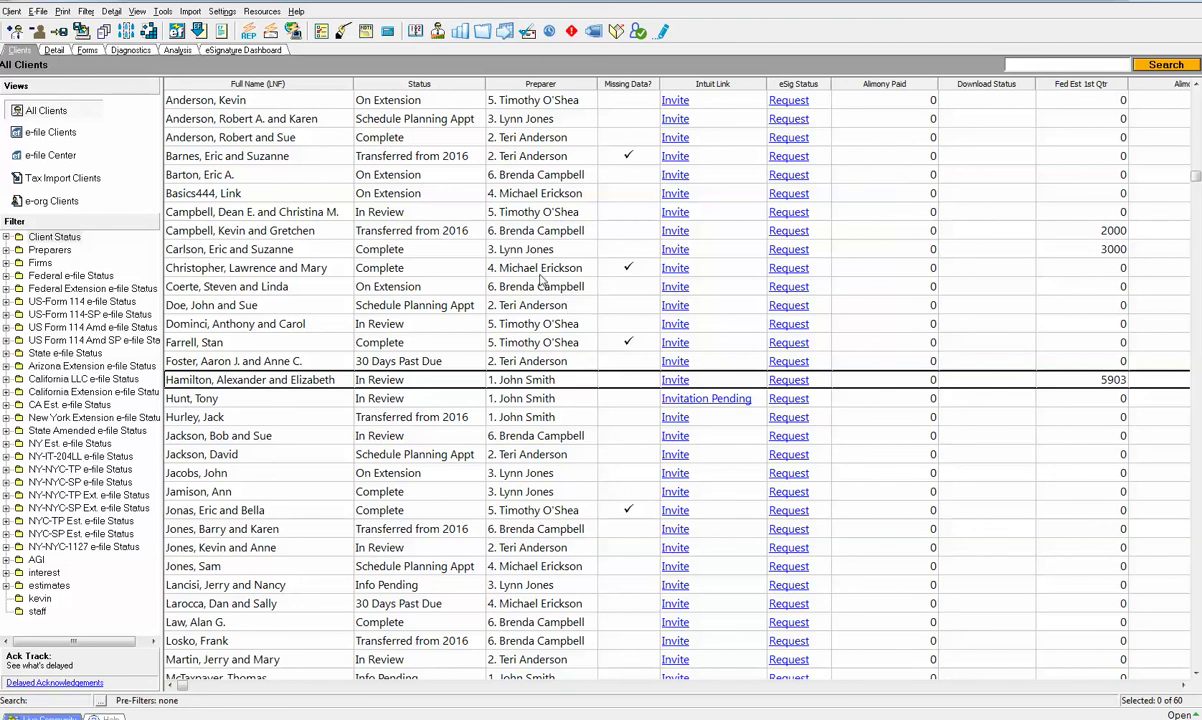
left_click(222, 12)
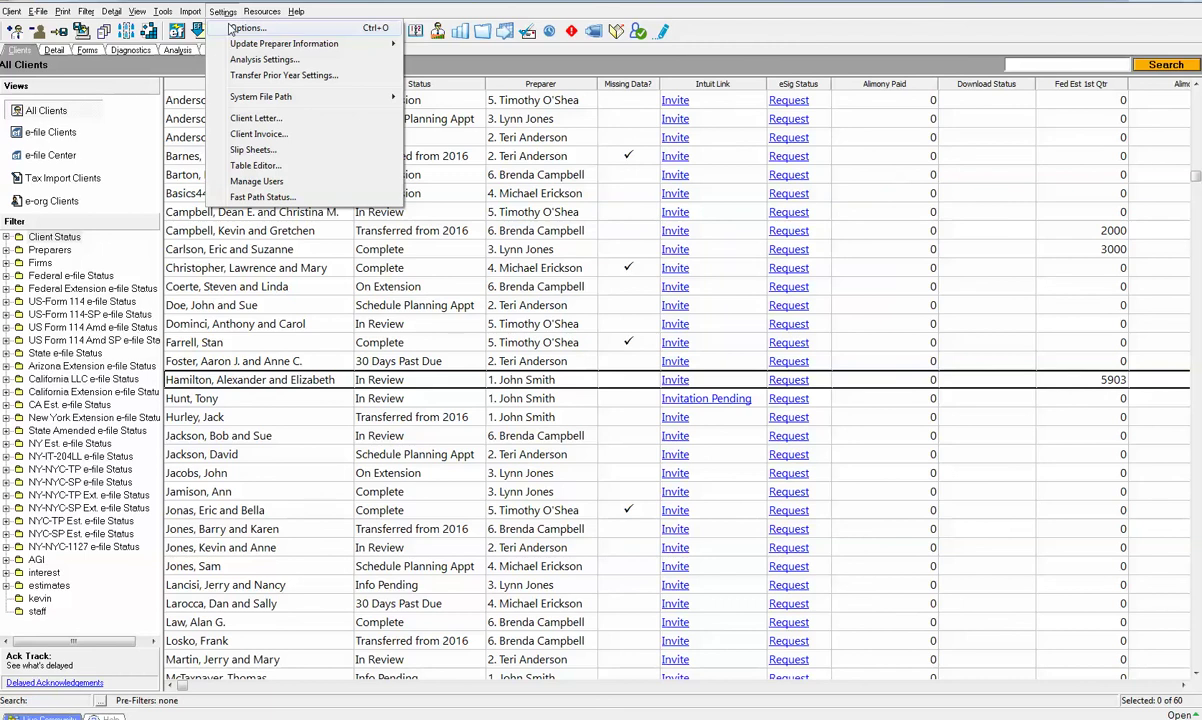
left_click(248, 28)
left_click(366, 204)
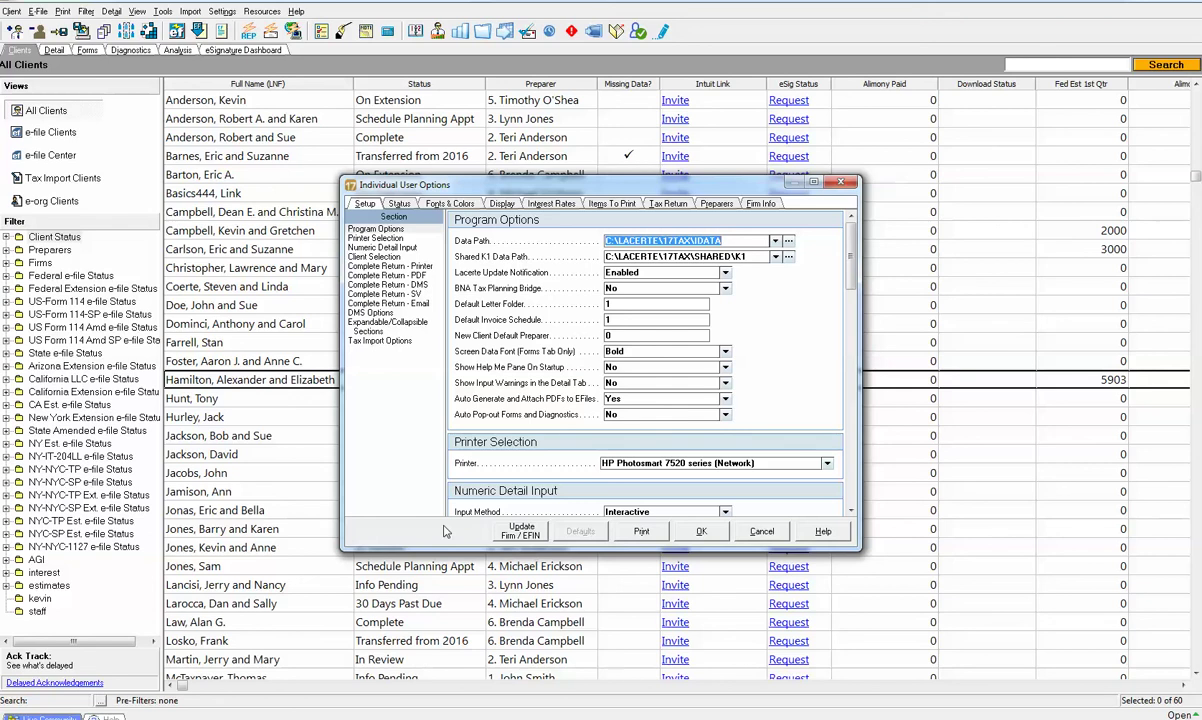
left_click(701, 531)
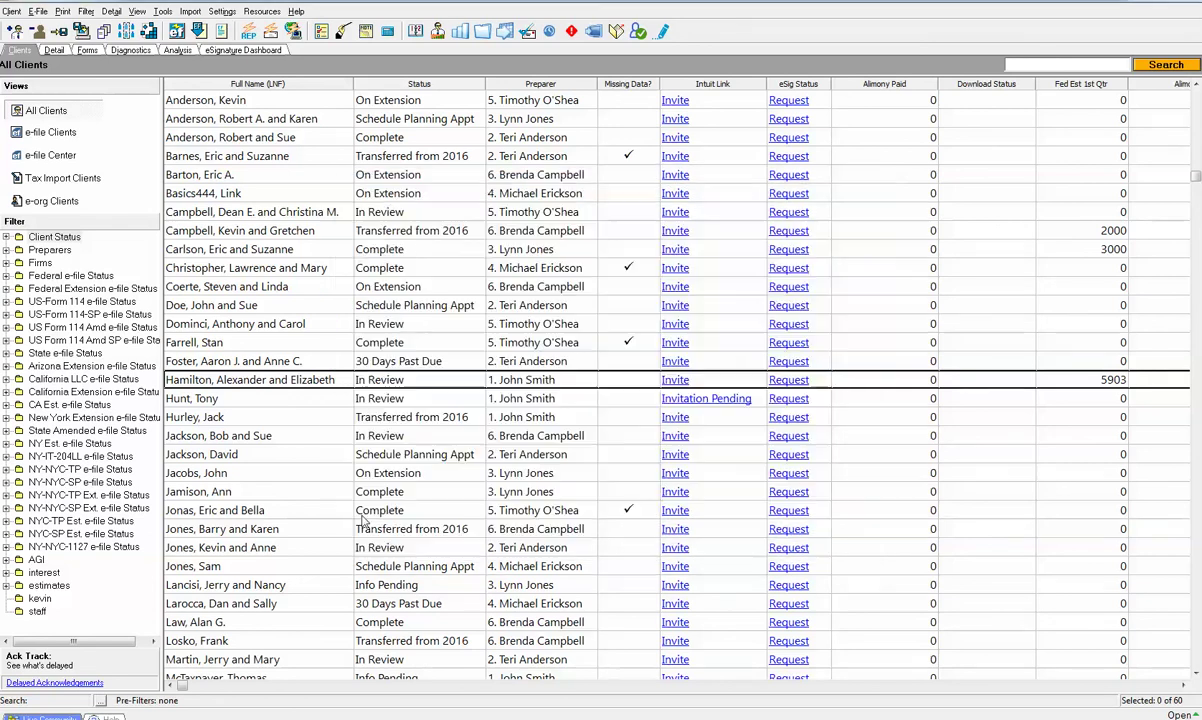
Start a new eSignature request for the client with multiple requests, including Federal 8879, California 8879 and the watermarked return, without choosing an additional form type
left_click(327, 474)
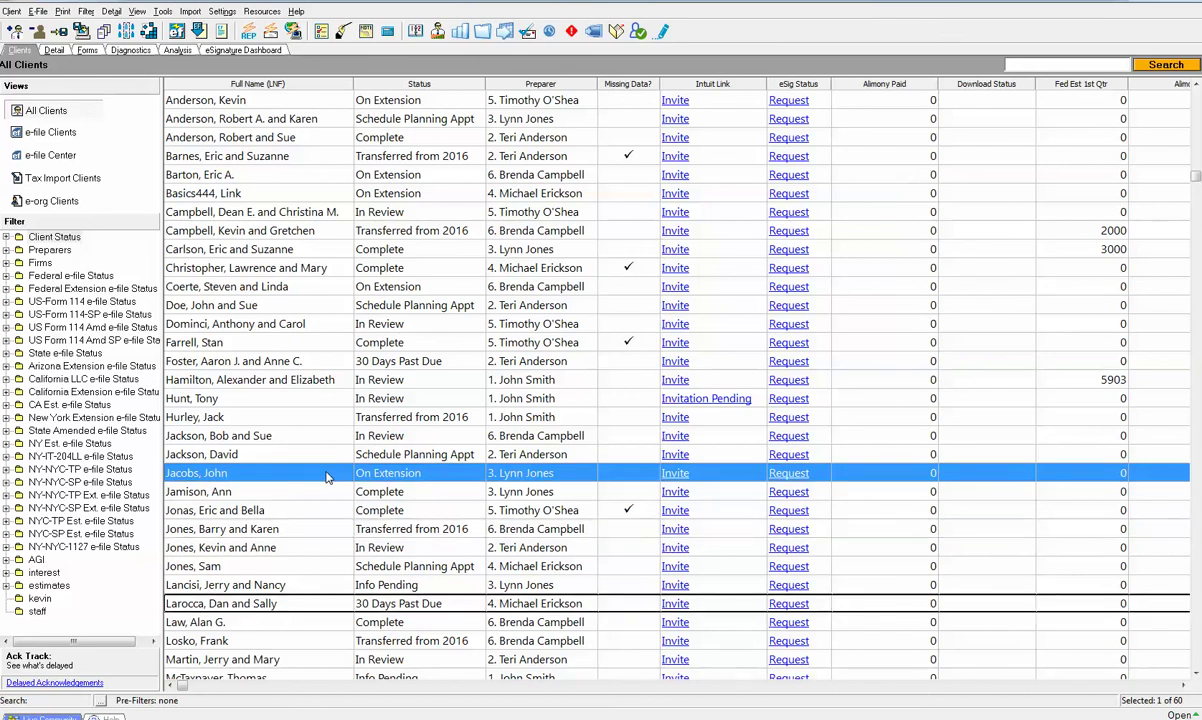
scroll(327, 477, "down", 5)
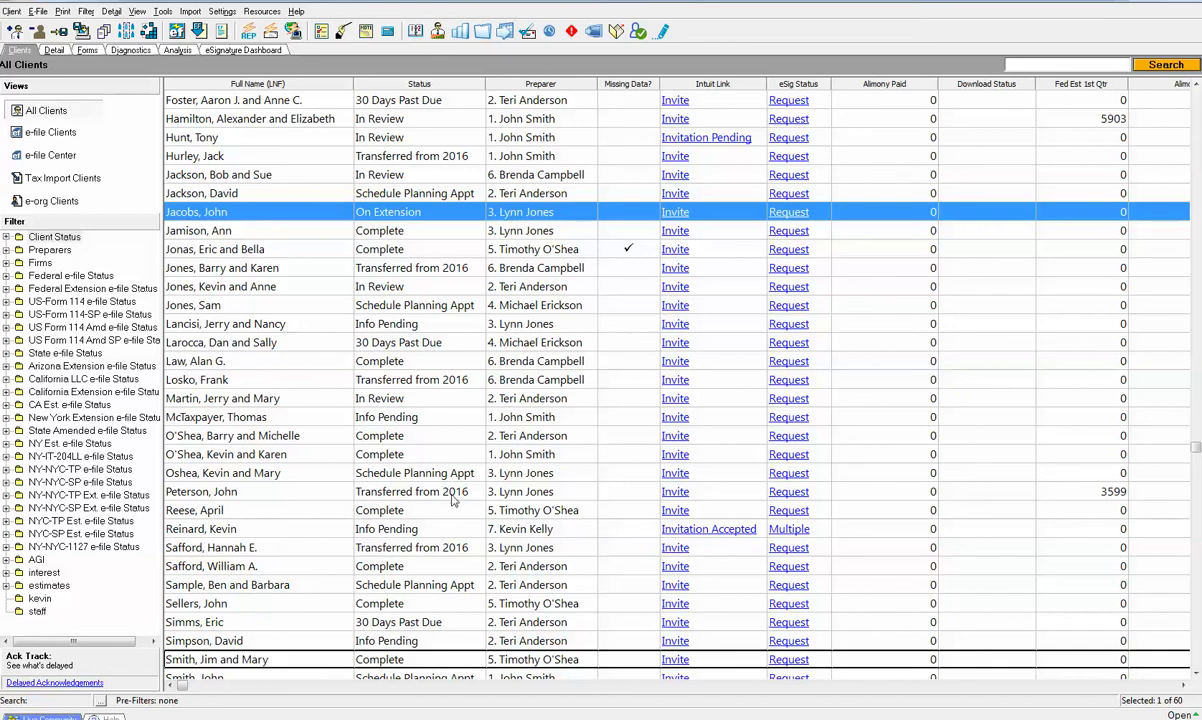
left_click(779, 531)
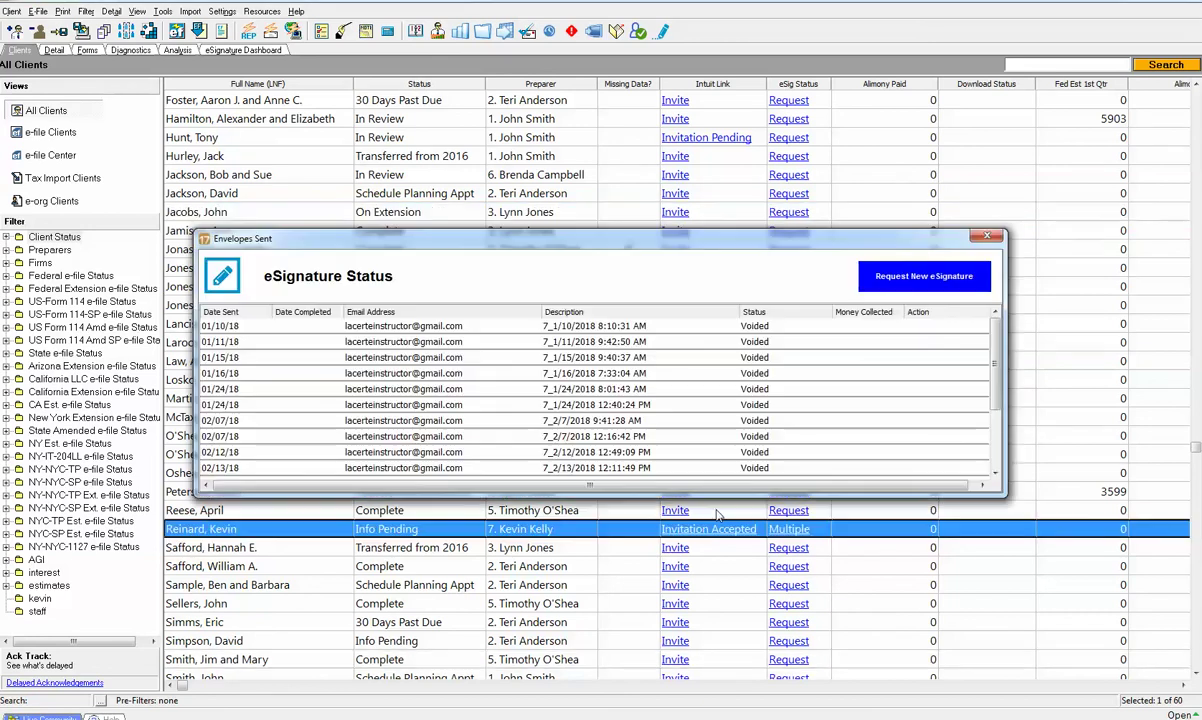
left_click(917, 281)
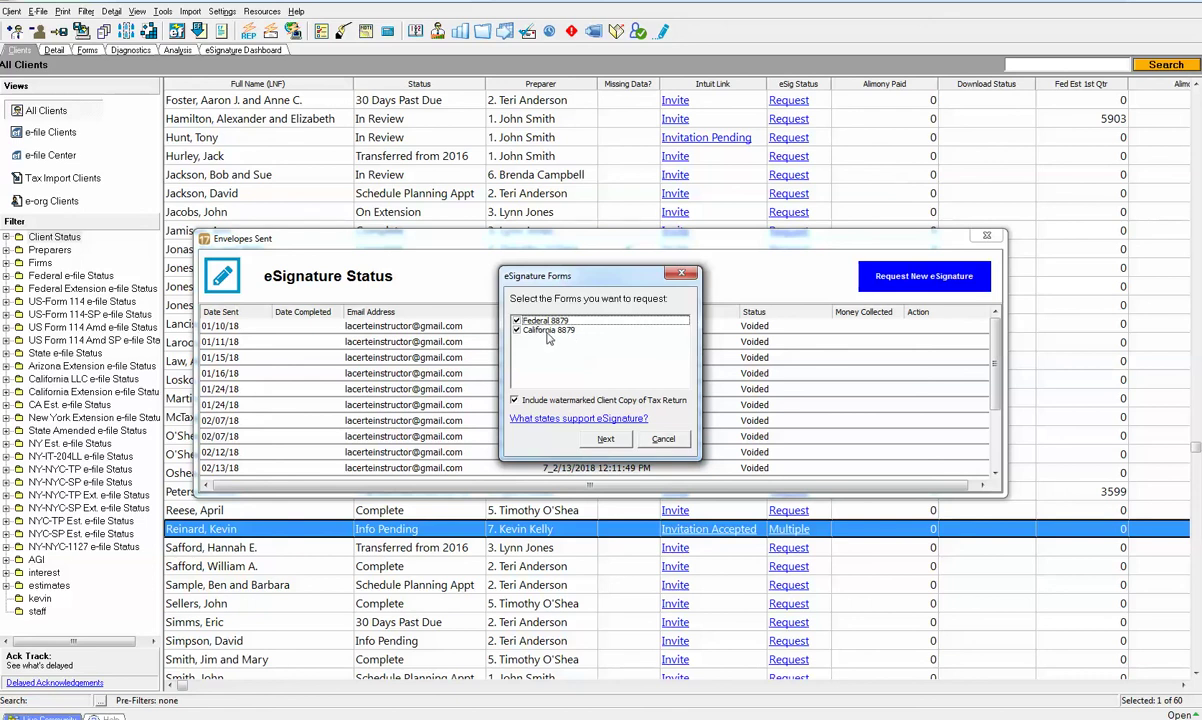
left_click(605, 439)
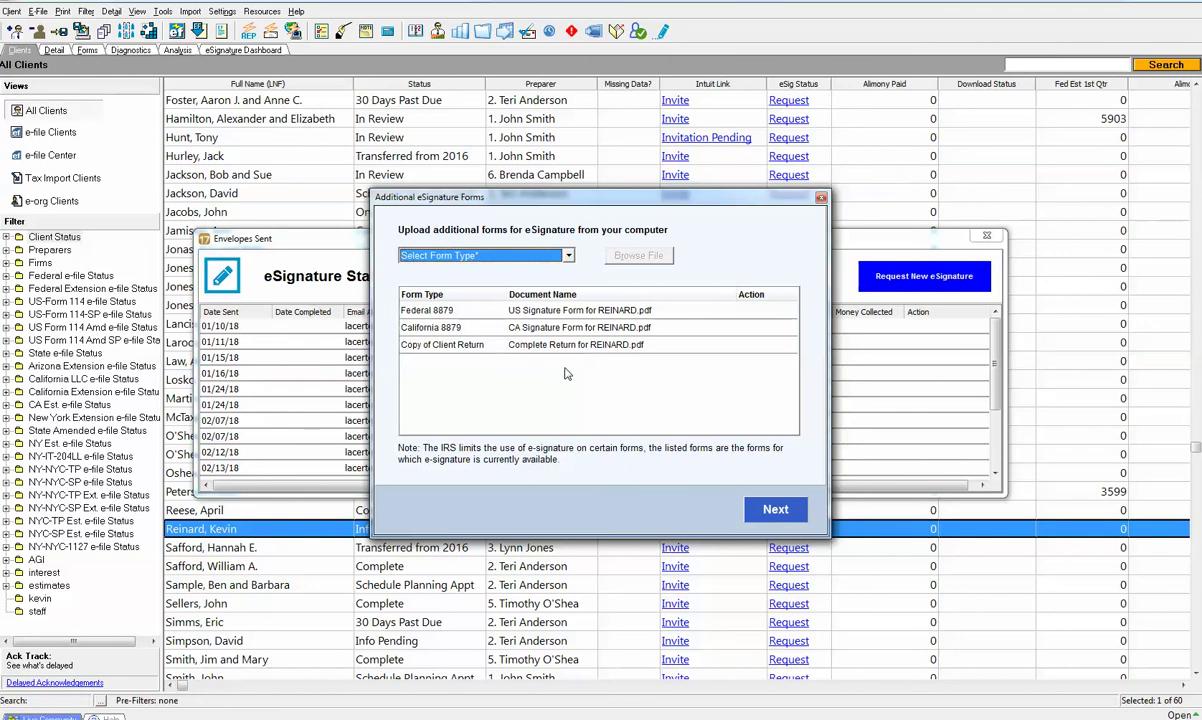
left_click(567, 256)
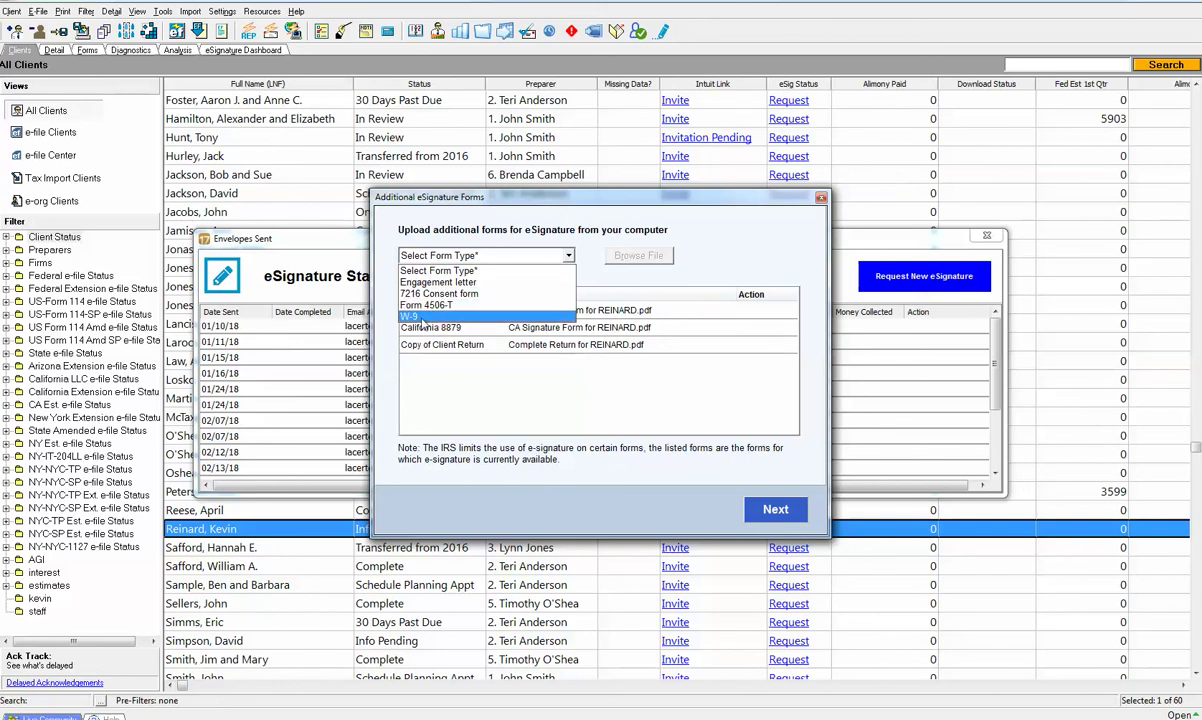
left_click(438, 270)
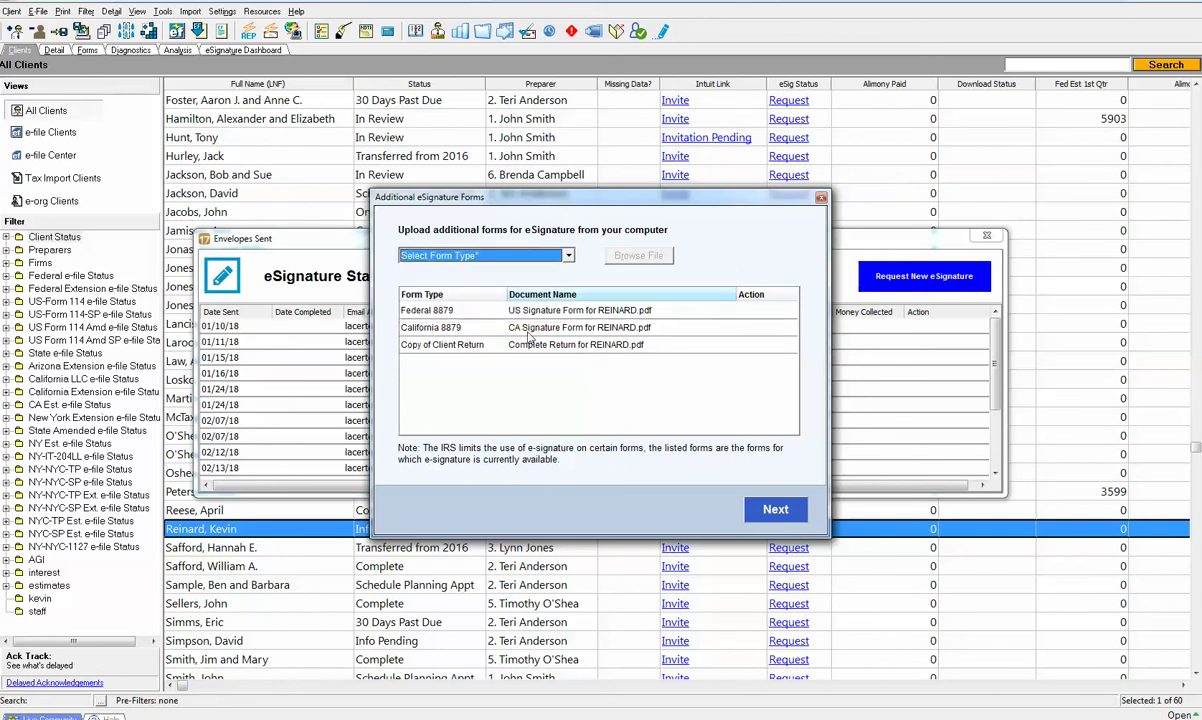